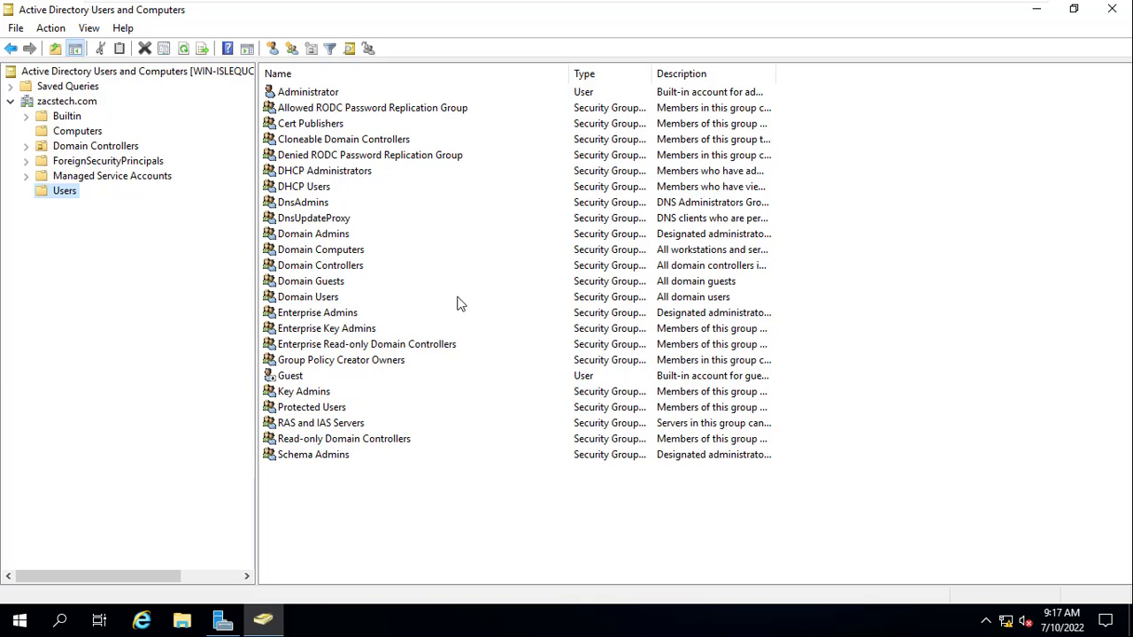
View the zacstech.com Computers container, which holds no computer accounts yet
click(78, 131)
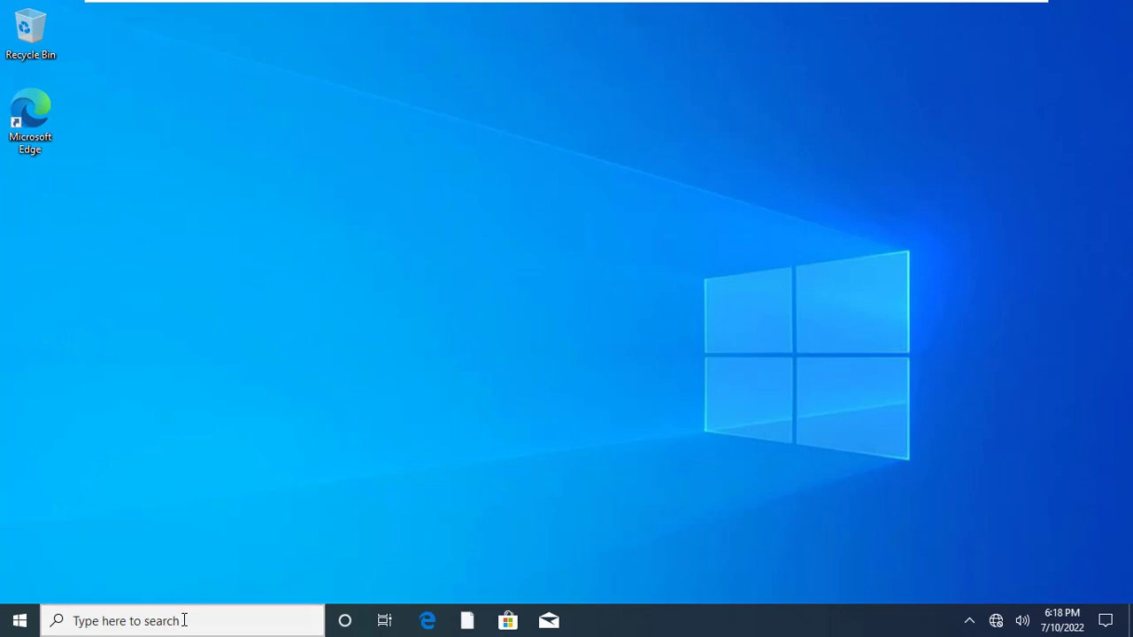
Open This PC's system properties to the Computer Name settings, showing Computer-1 in WORKGROUP
click(184, 620)
text(t)
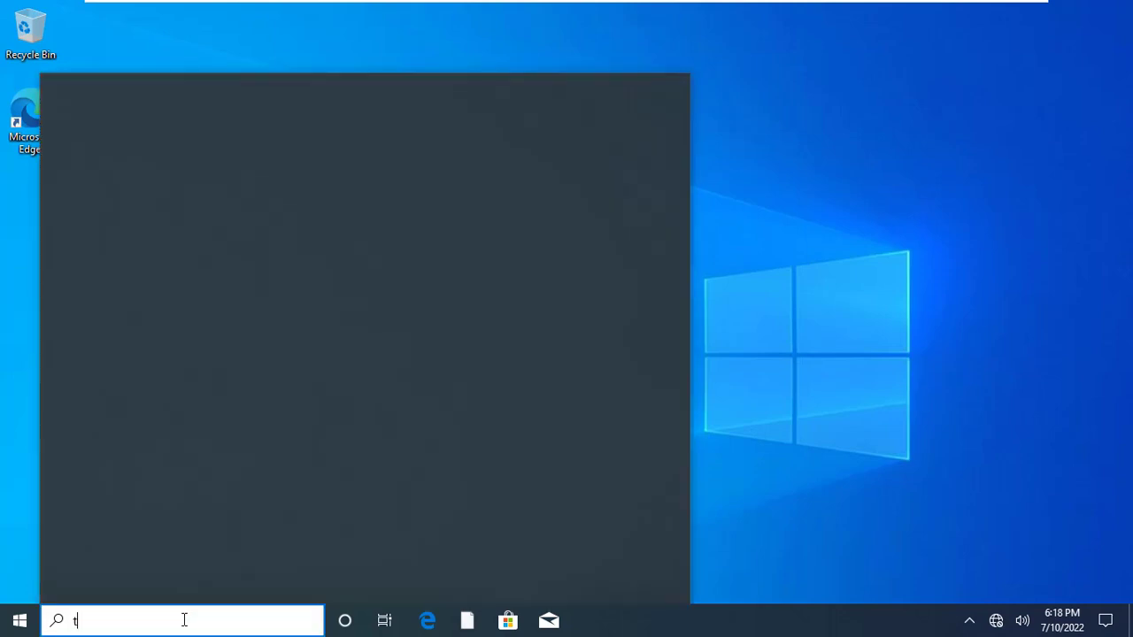
text(his)
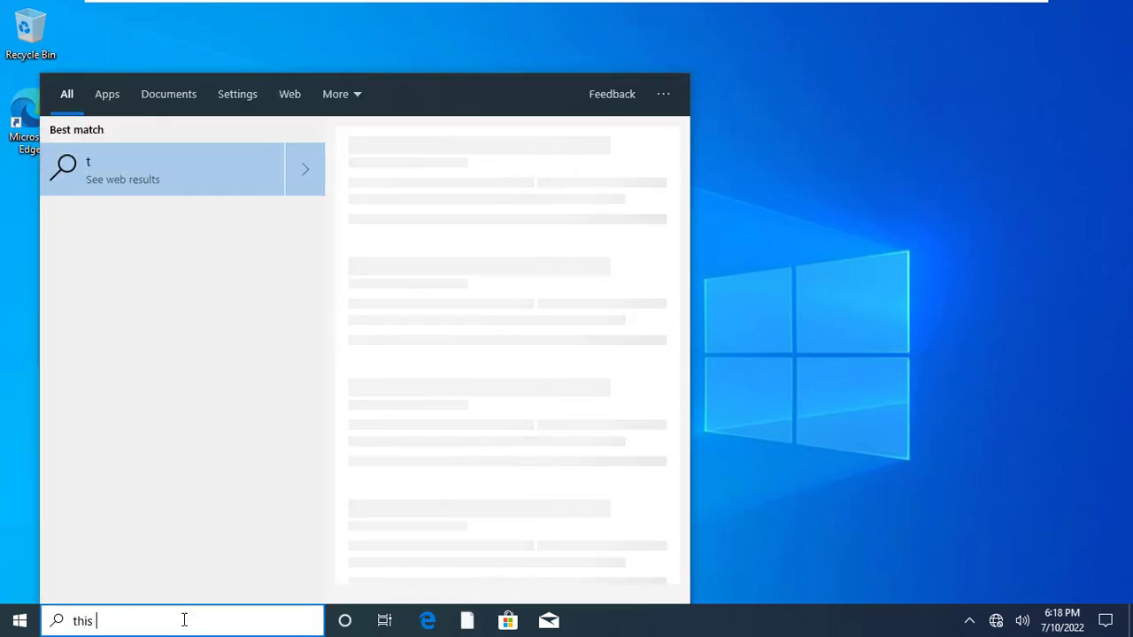
text( pc)
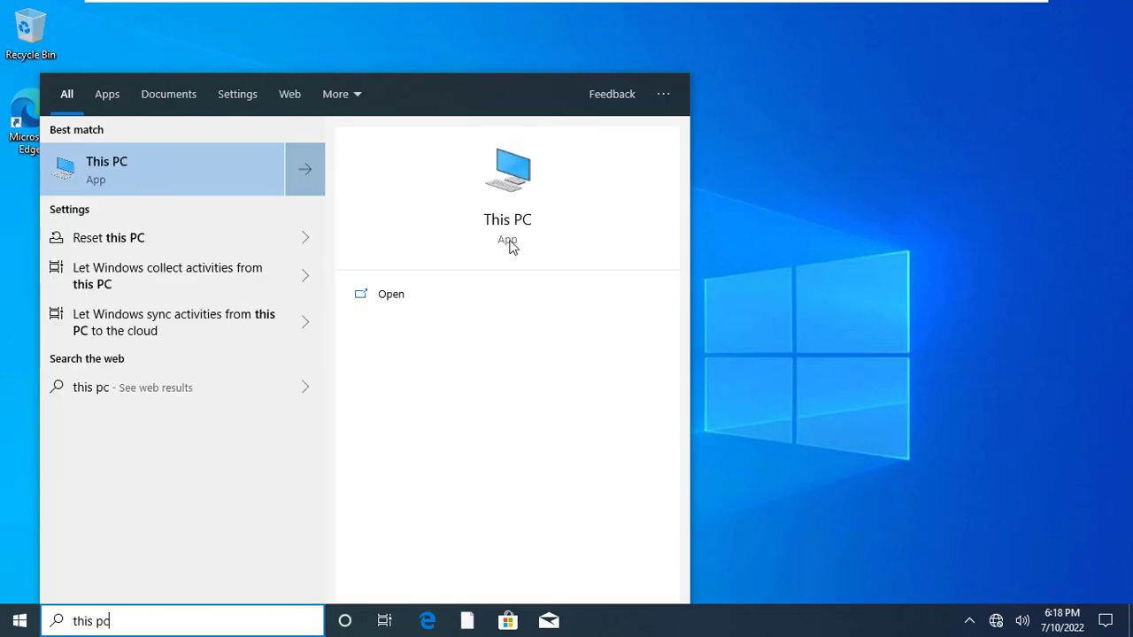
right_click(511, 227)
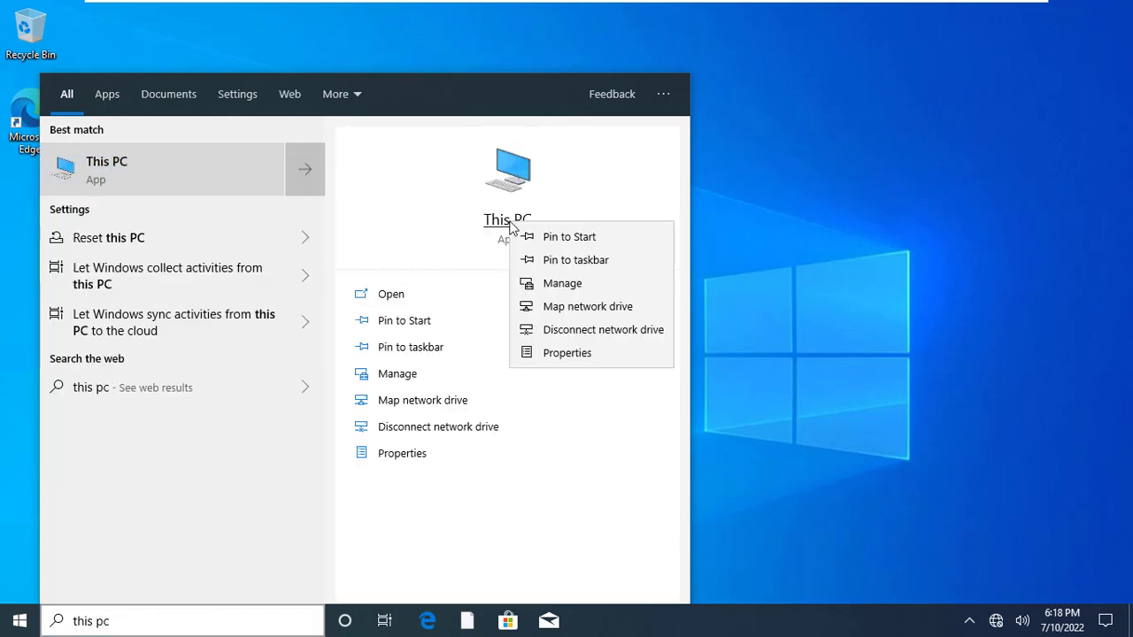
click(587, 354)
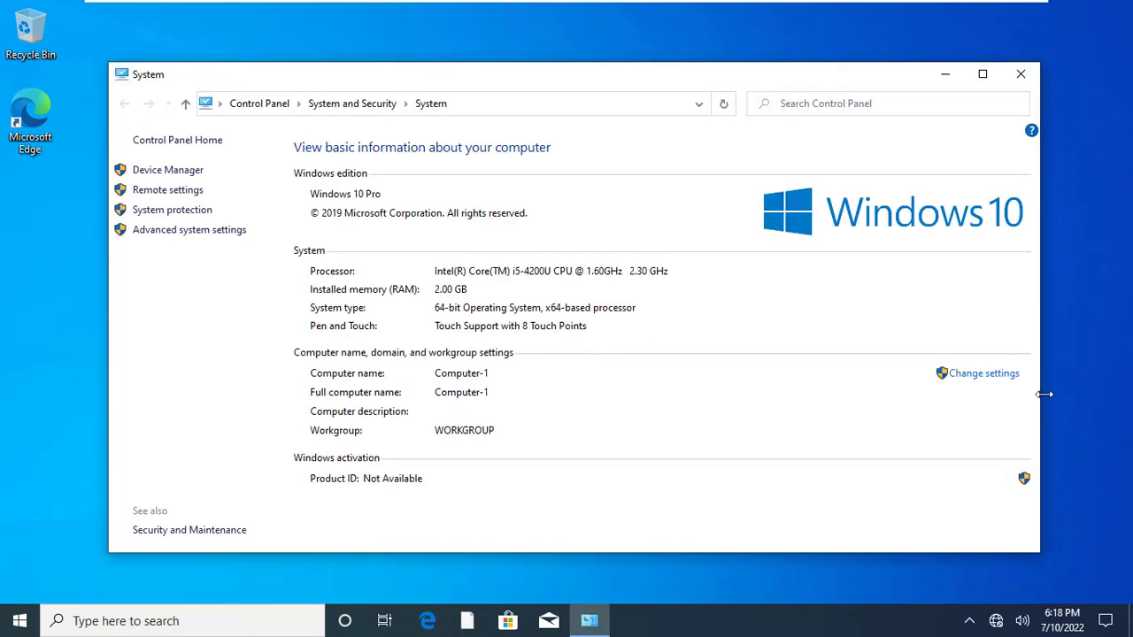
click(988, 375)
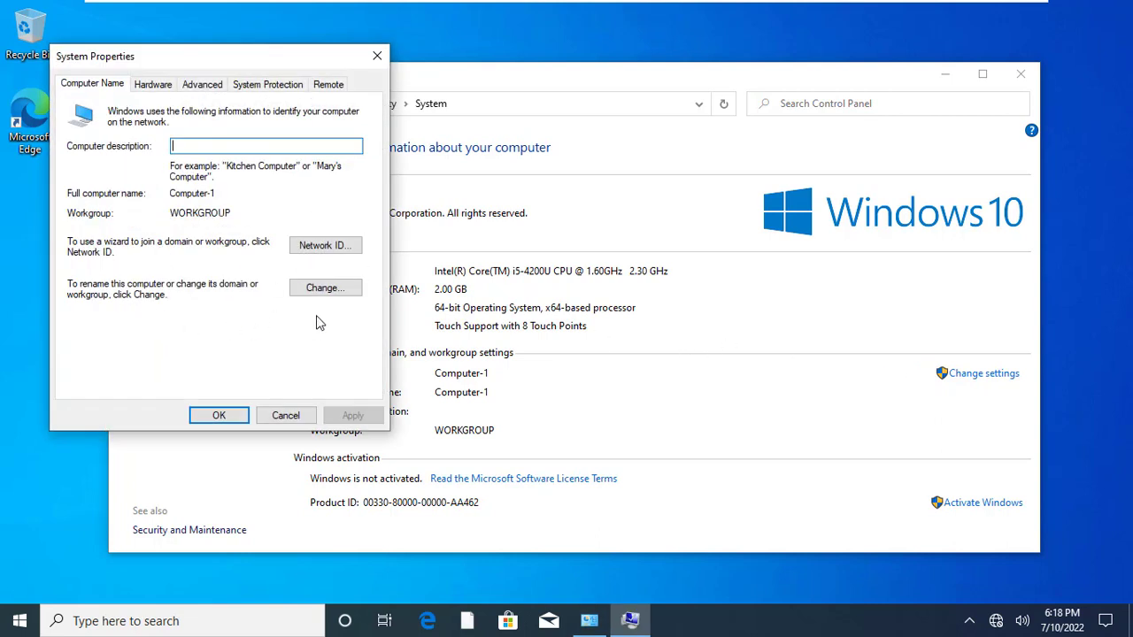
Rename the computer to PC-1 and make it a member of the zacstech.com domain
click(320, 298)
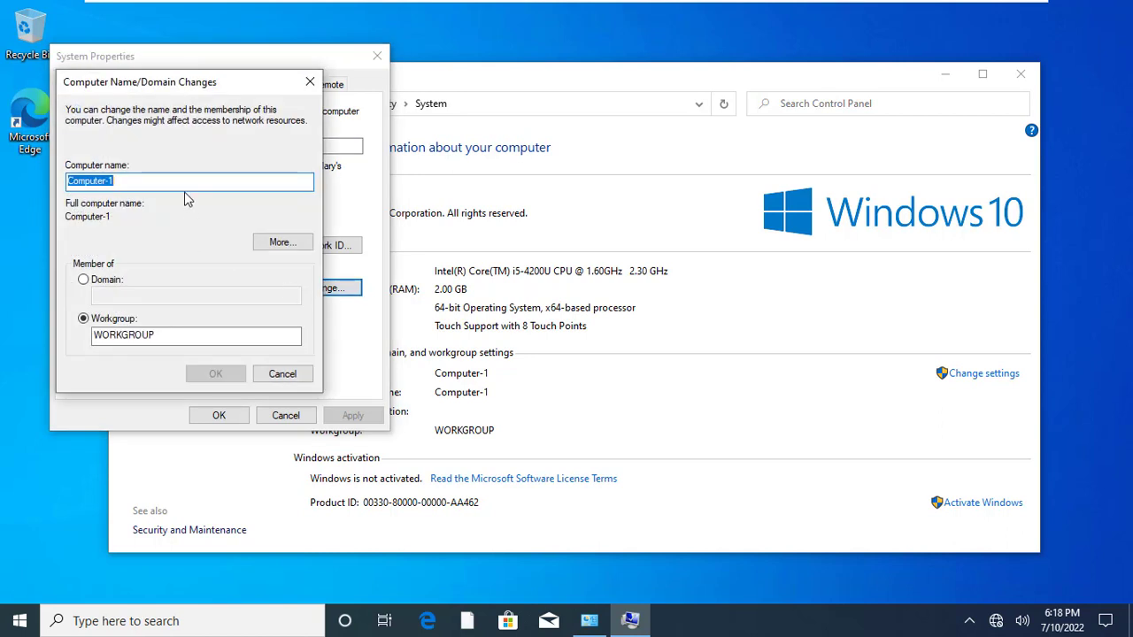
text(PC)
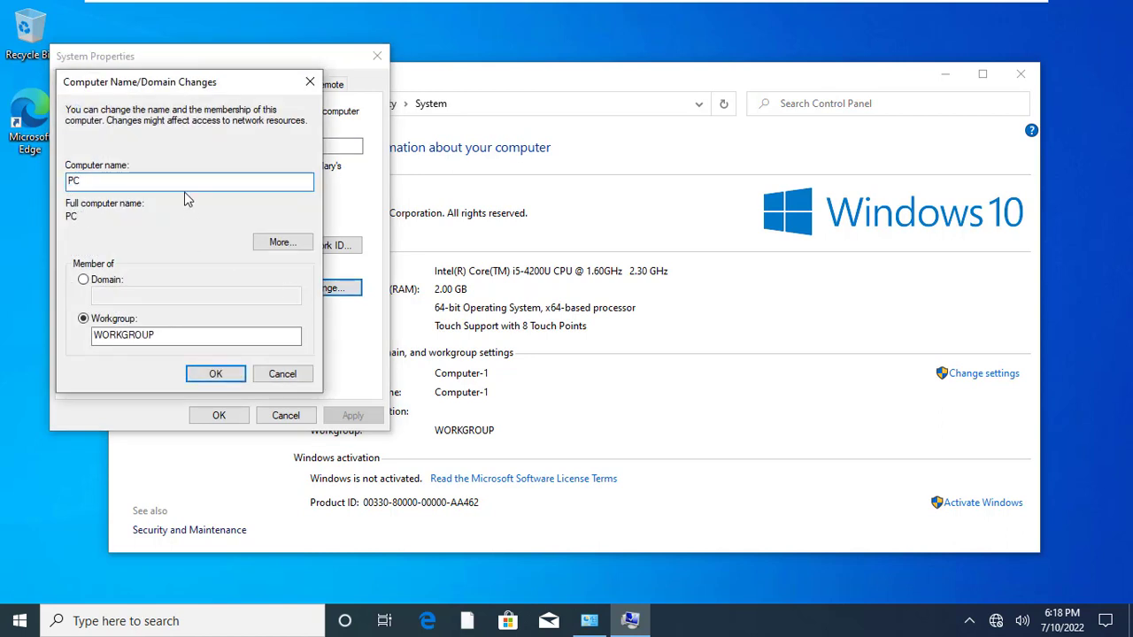
text(-1)
click(84, 280)
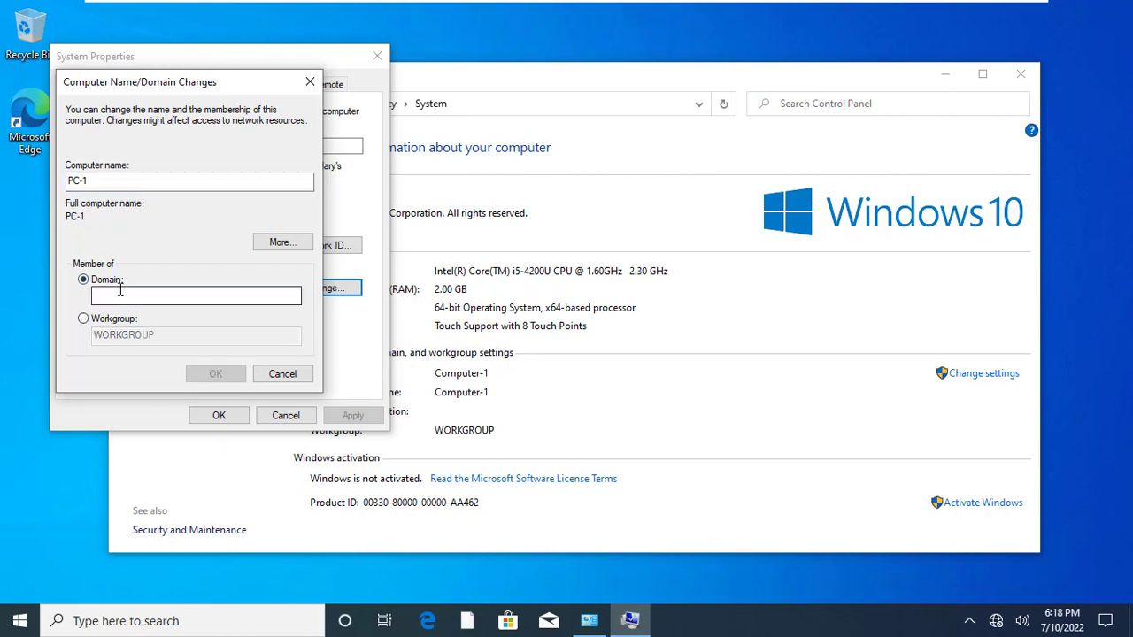
click(120, 294)
text(zacstech)
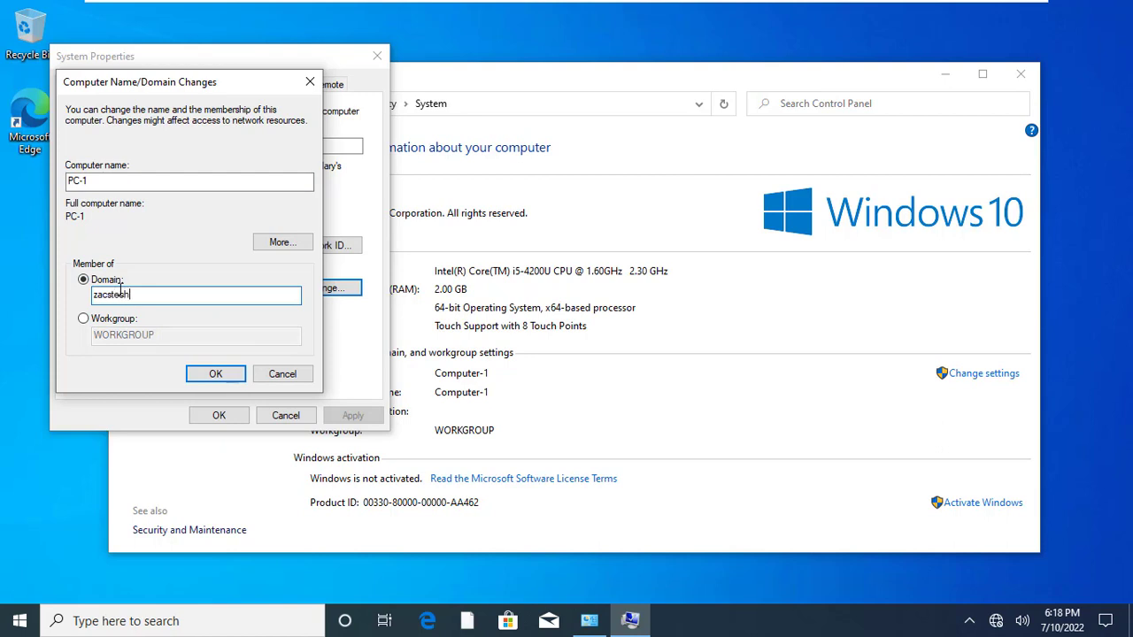
text(.com)
click(215, 375)
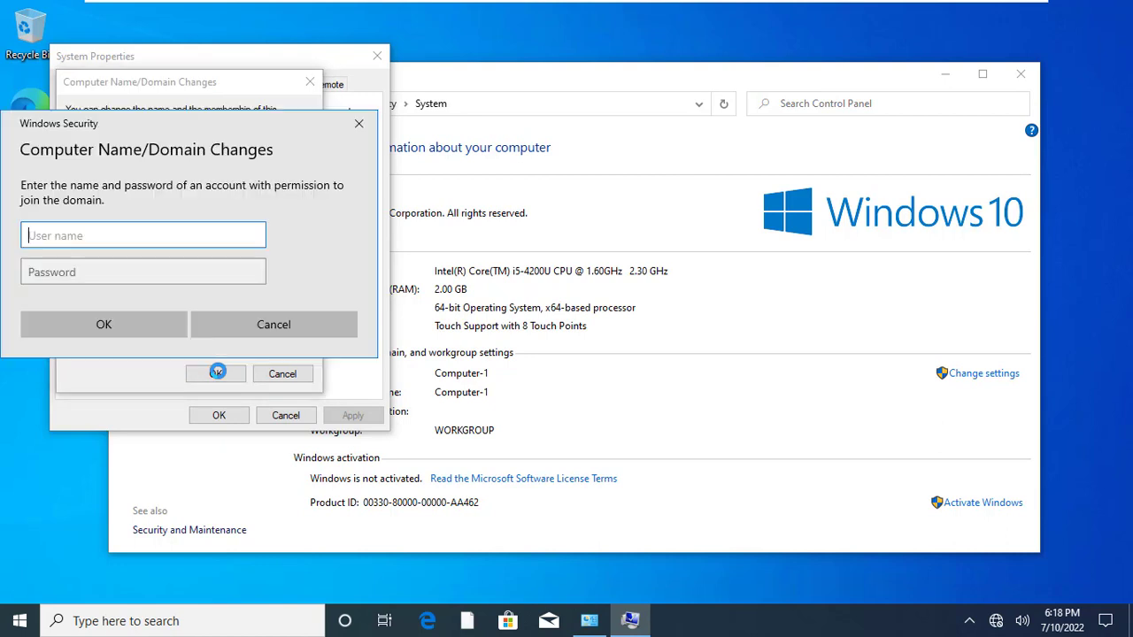
Authorize the domain join with the administrator user name and its password
text(ad)
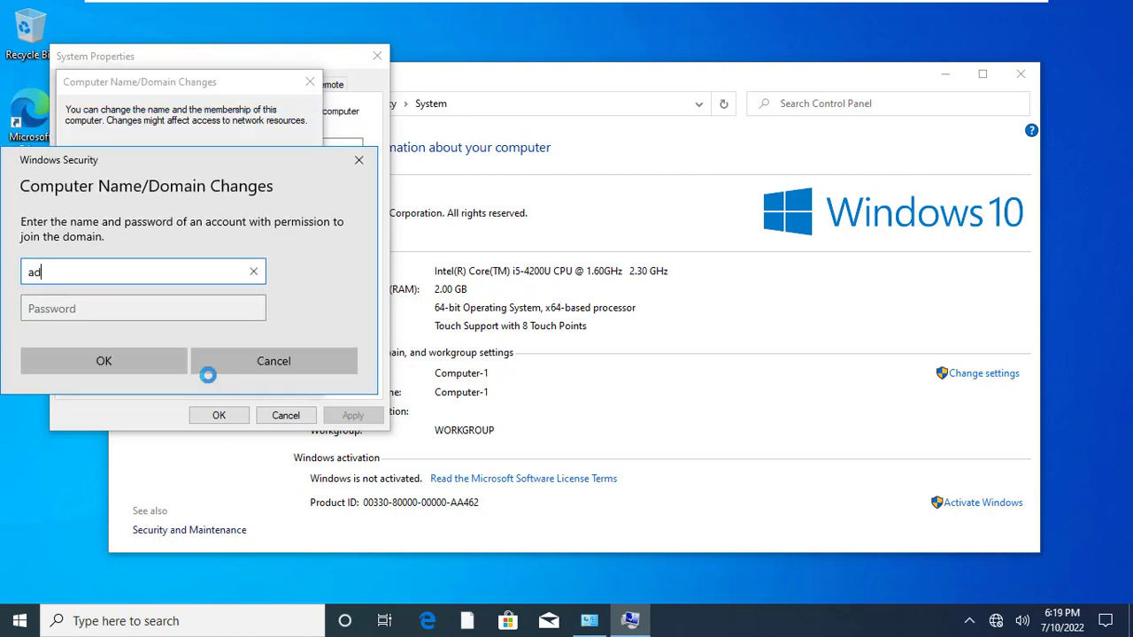
text(ministrator)
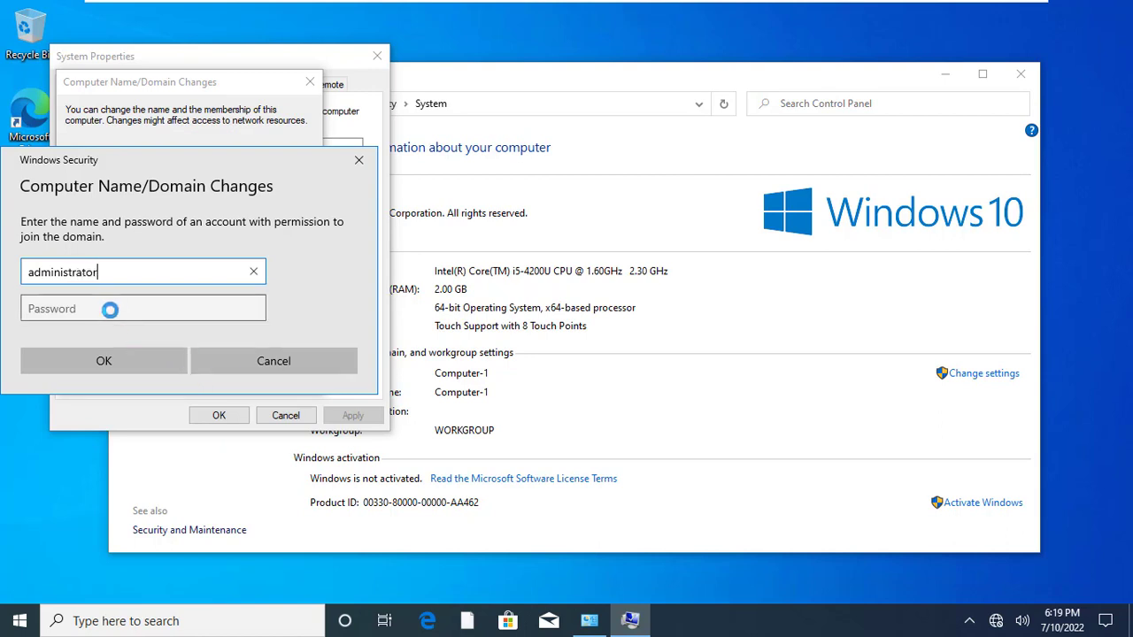
click(104, 306)
text(Pa$$)
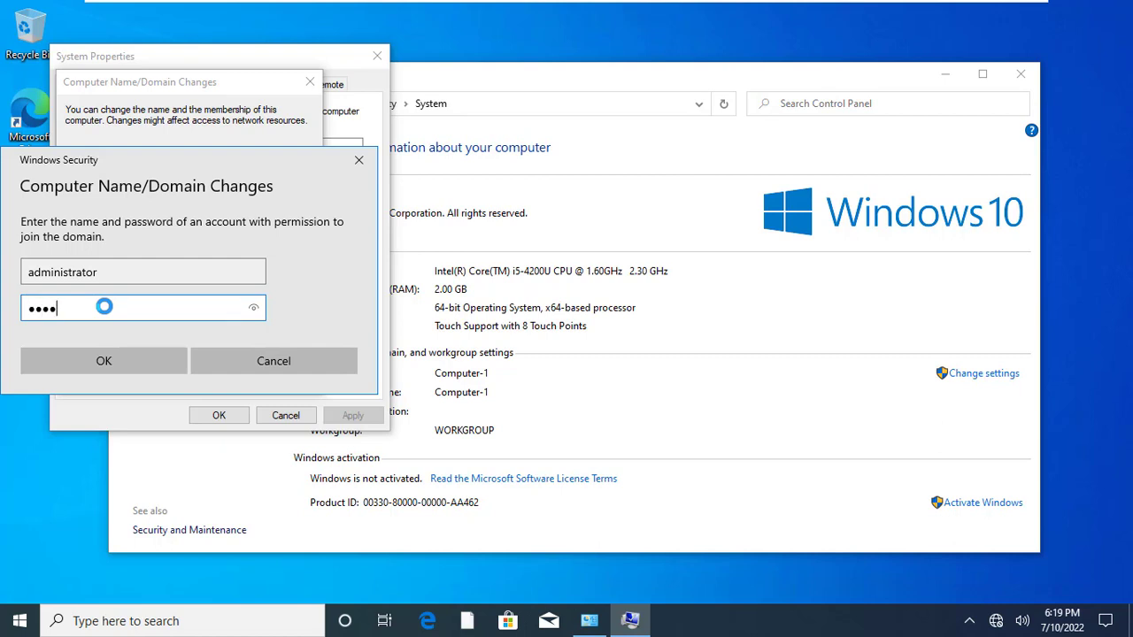
text(w0rd123)
click(104, 357)
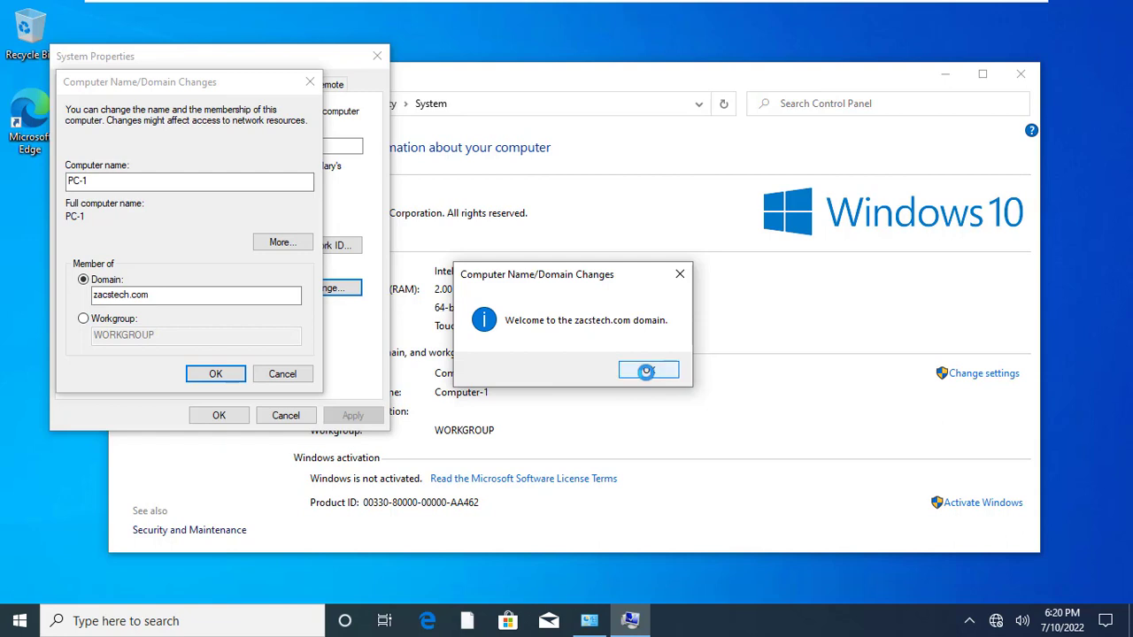
Acknowledge the welcome and restart notices, close System Properties, and restart the PC now
click(647, 371)
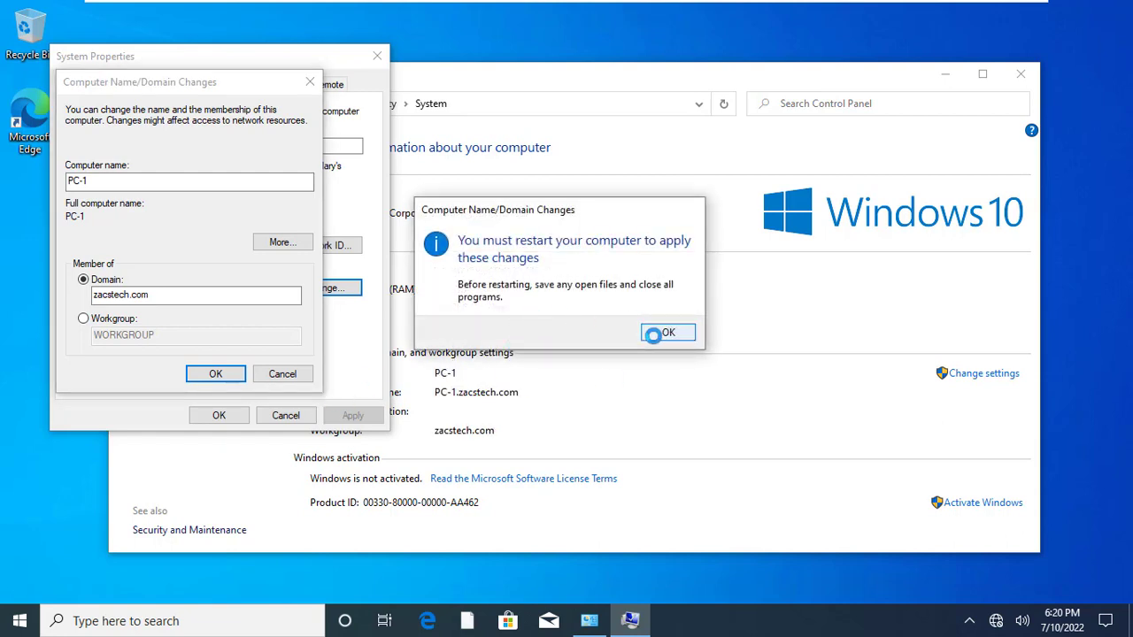
click(653, 333)
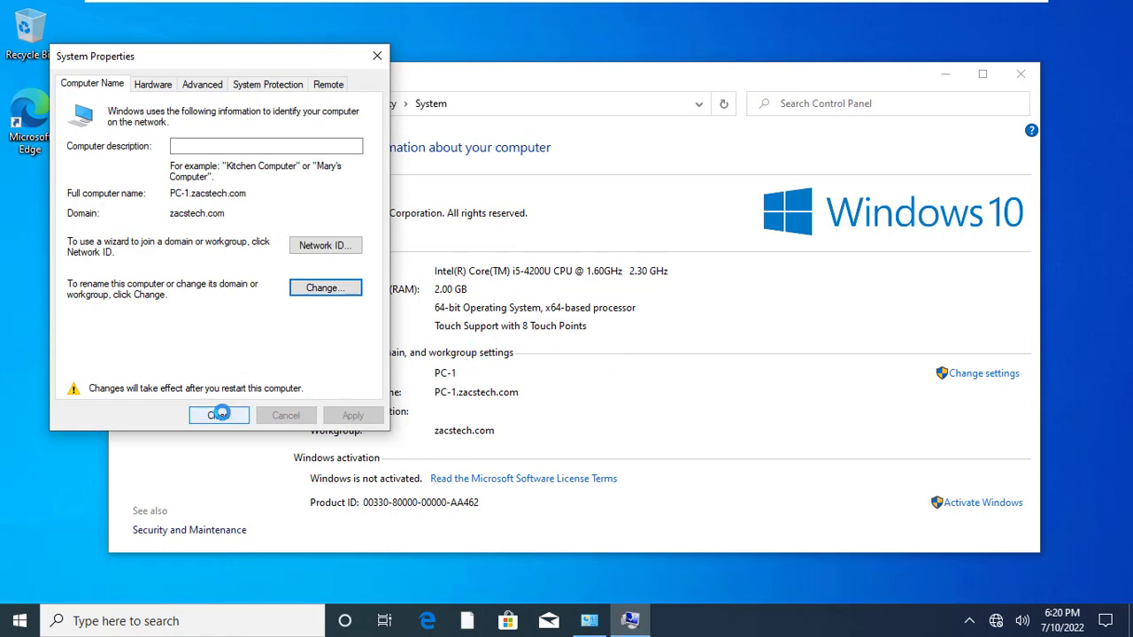
click(219, 415)
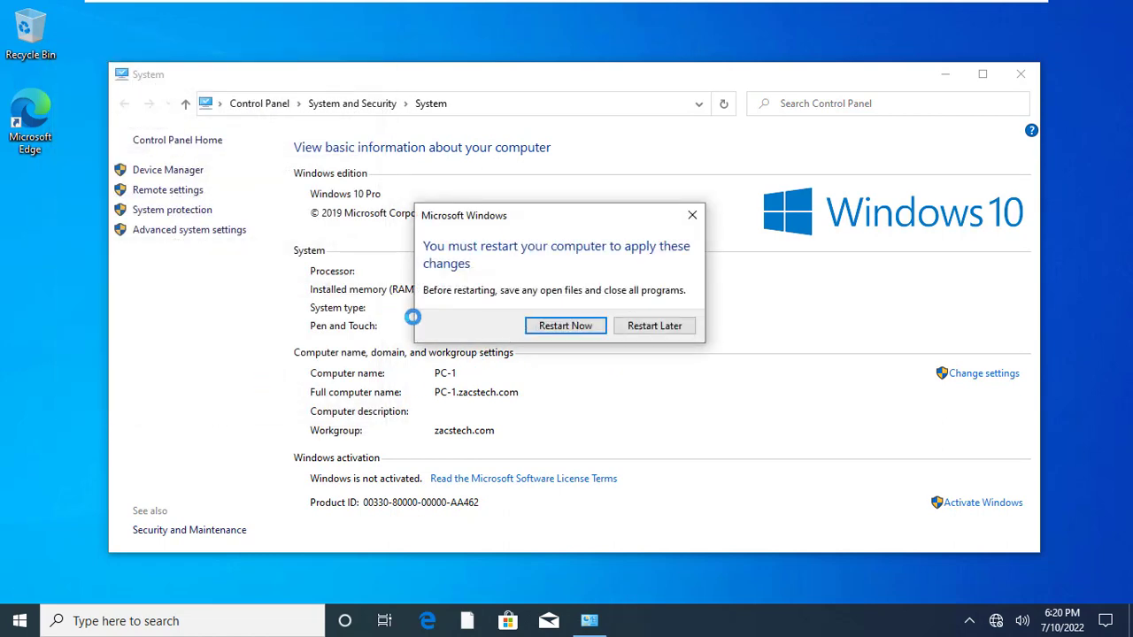
click(558, 325)
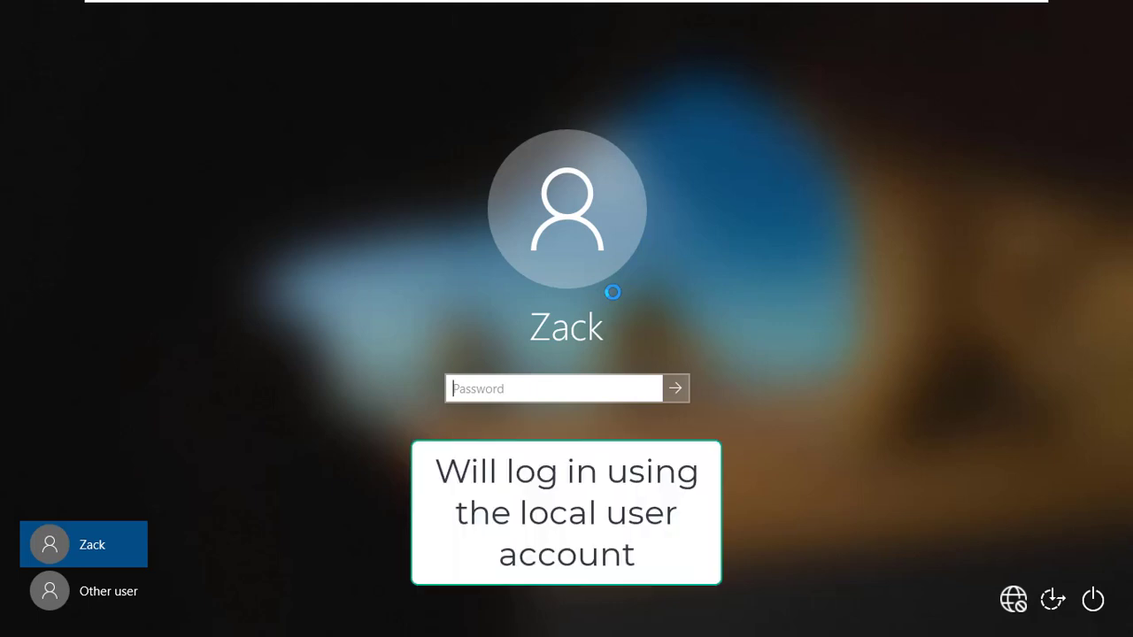
Sign in locally and confirm in This PC properties that it is PC-1 on zacstech.com
text(********)
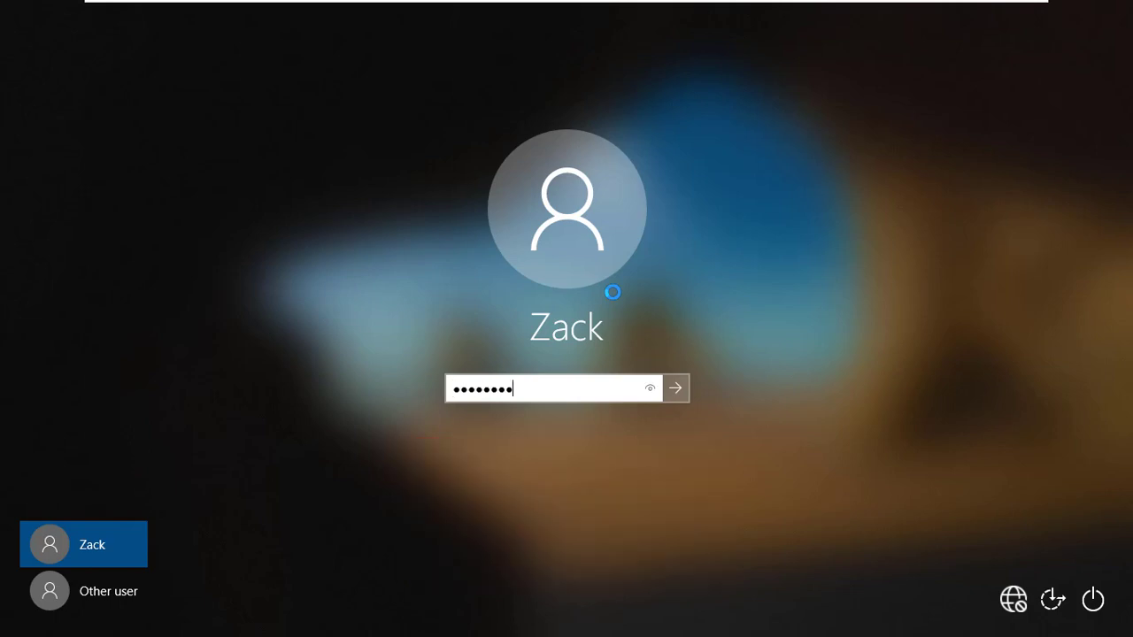
key(Return)
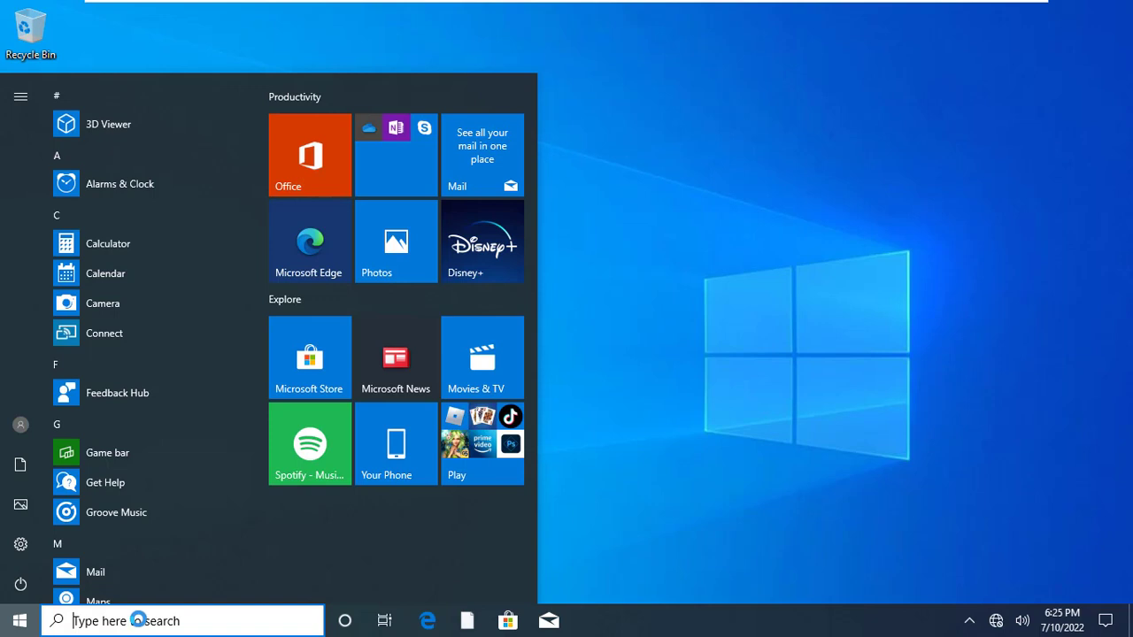
text(th)
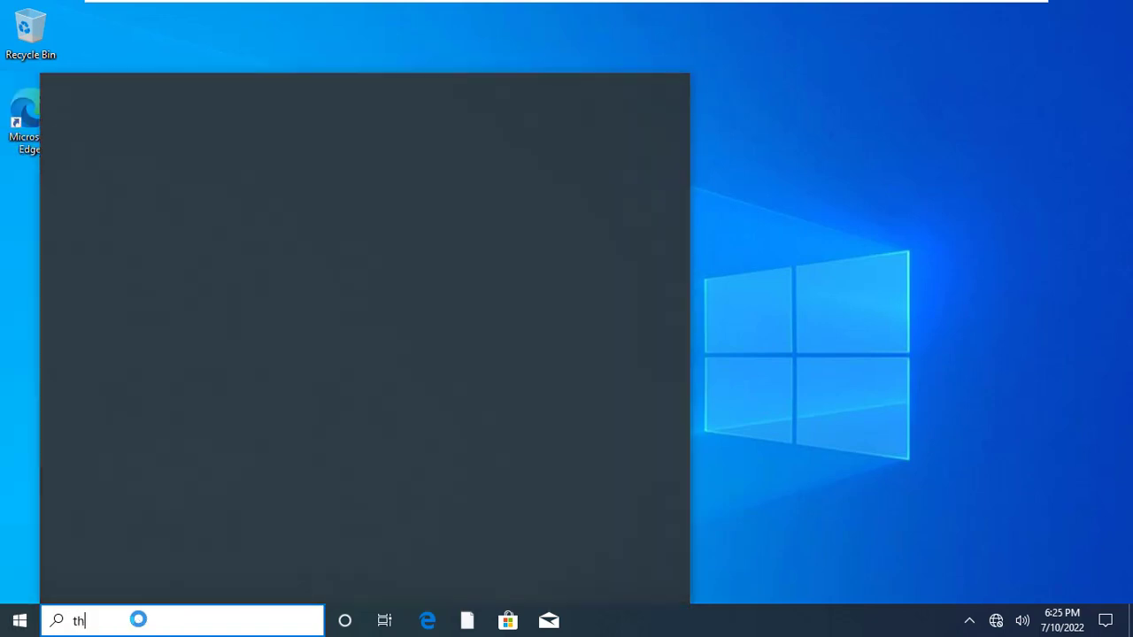
text(is pc)
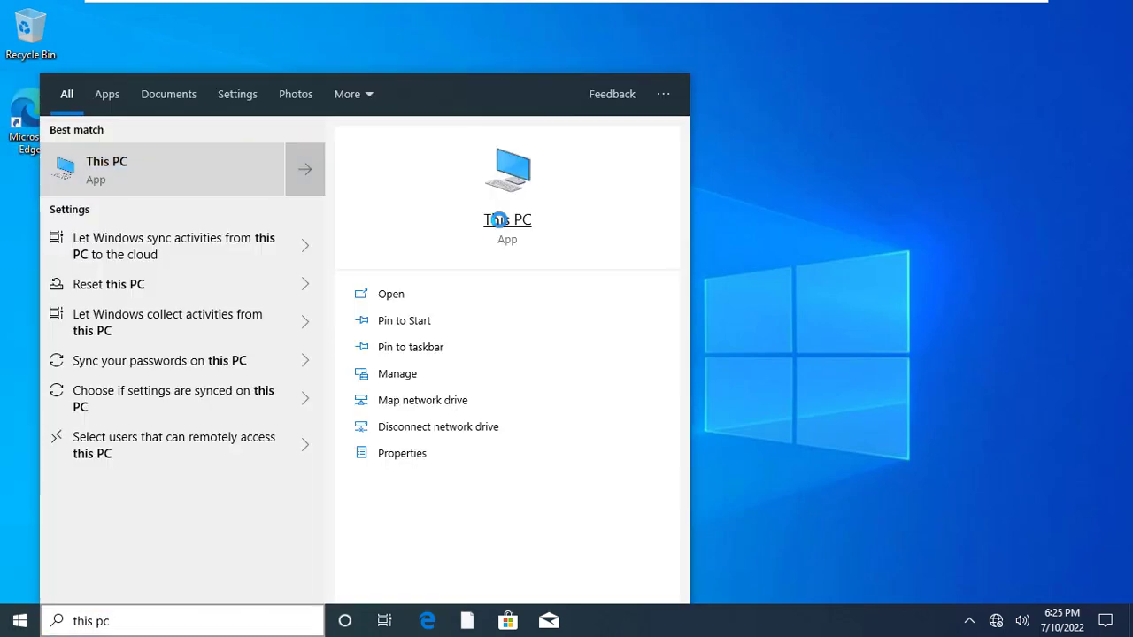
right_click(496, 221)
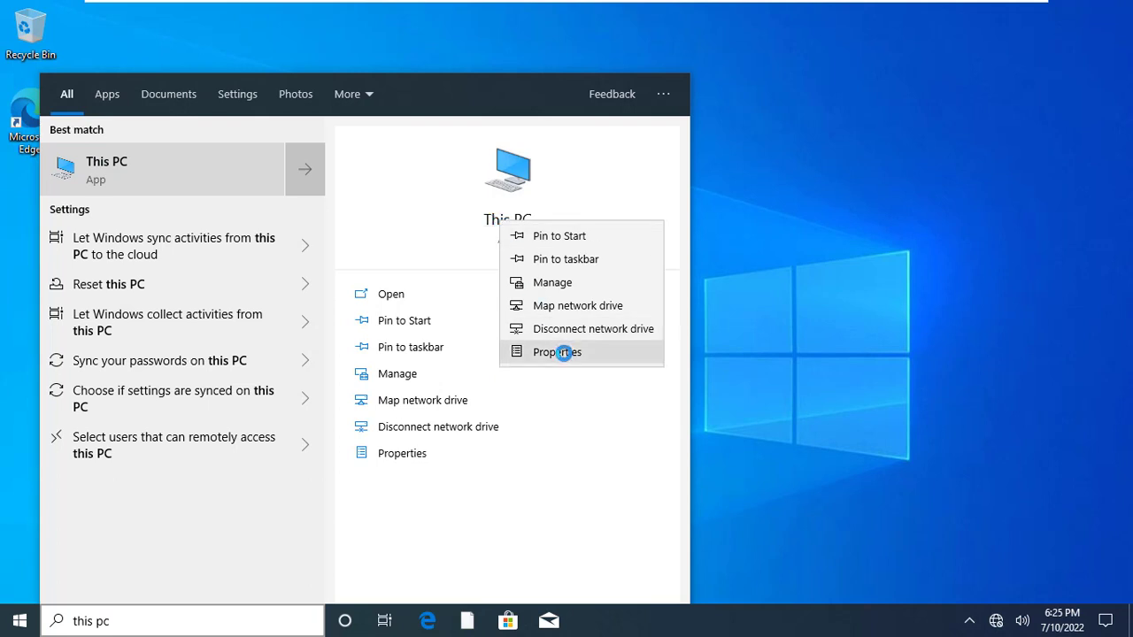
click(558, 352)
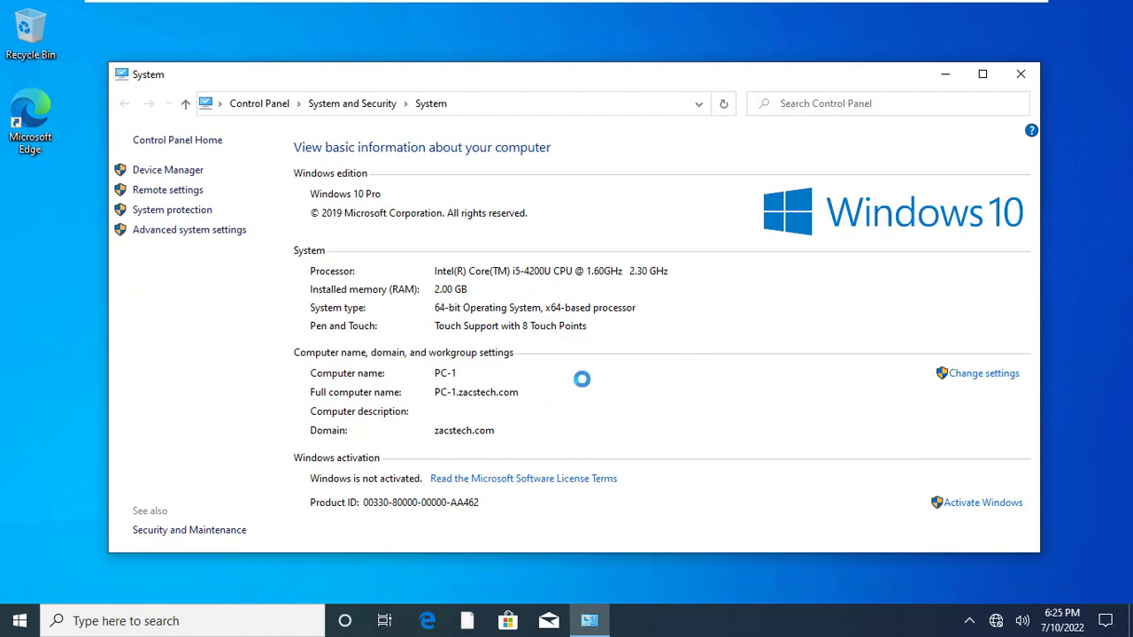
click(1025, 76)
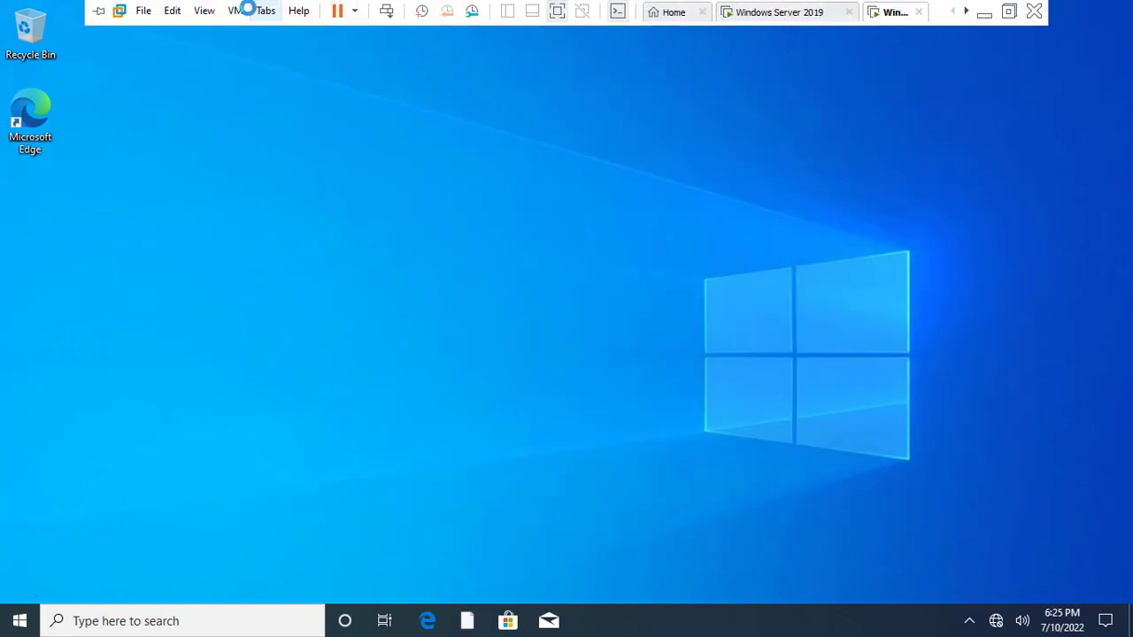
Lock the Windows 10 guest via Send Ctrl+Alt+Del and dismiss the lock screen
click(235, 10)
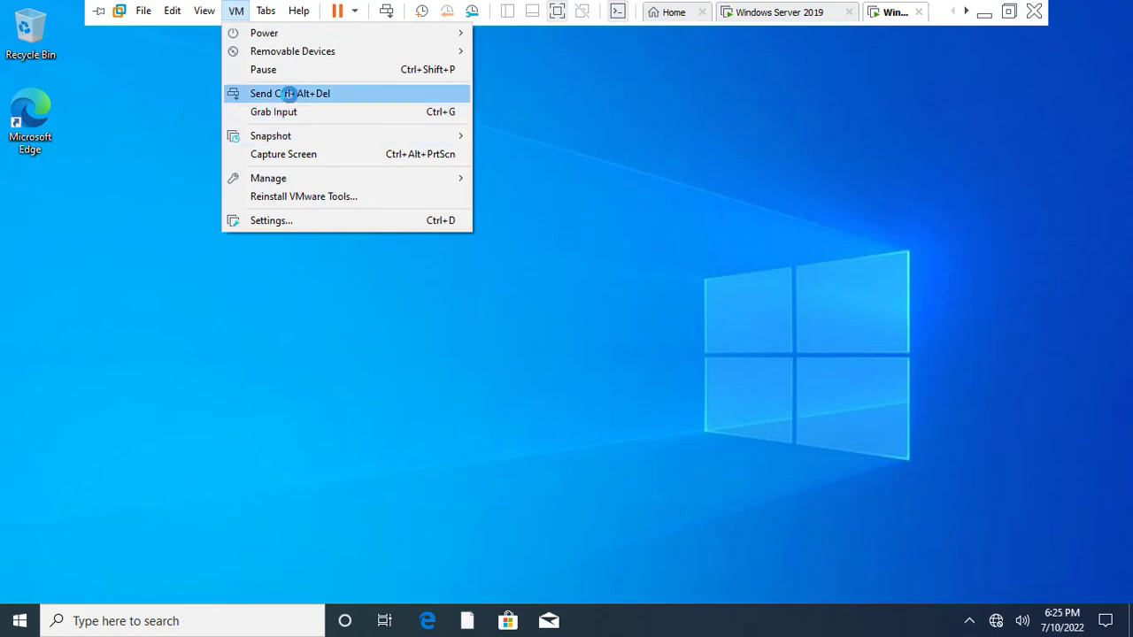
click(290, 93)
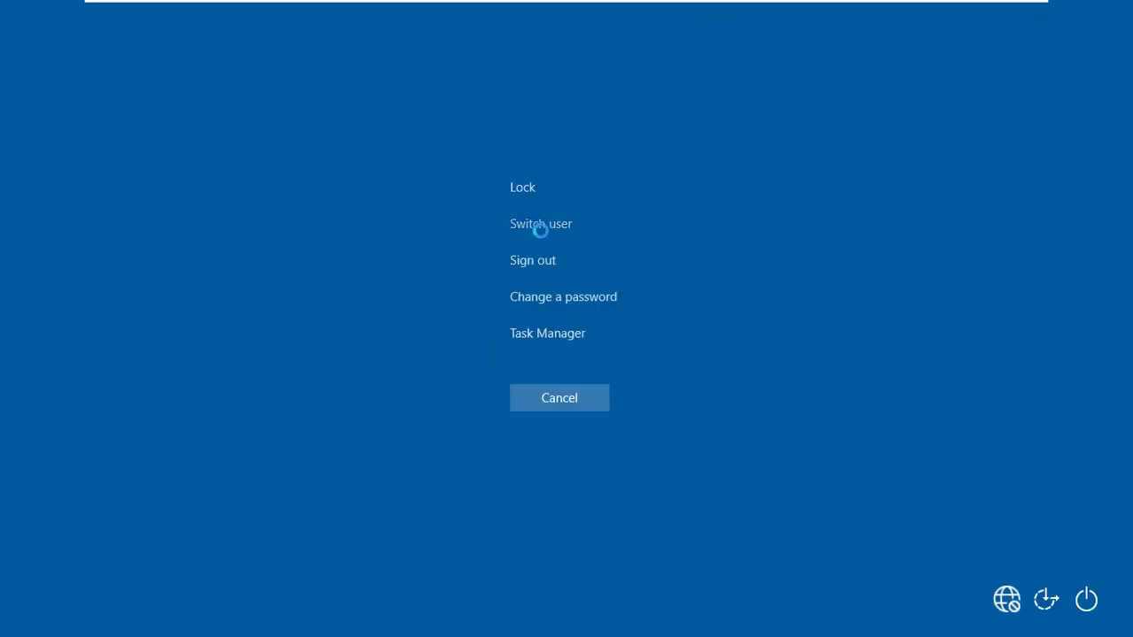
click(525, 186)
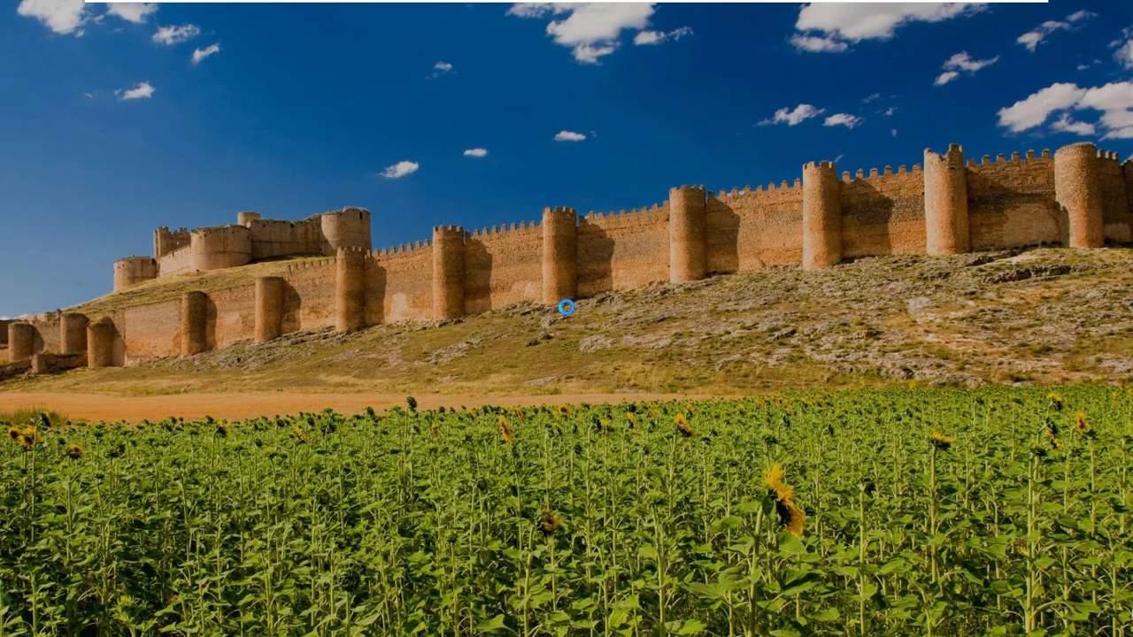
click(544, 290)
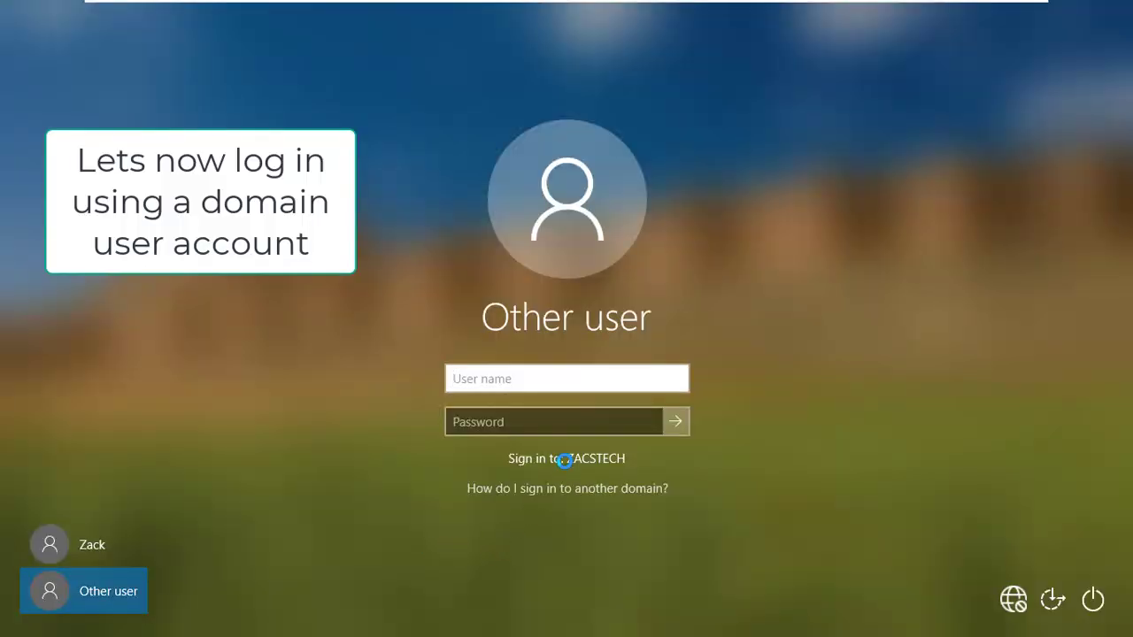
Sign in as zacstech.com\administrator, entering the domain account password
click(565, 488)
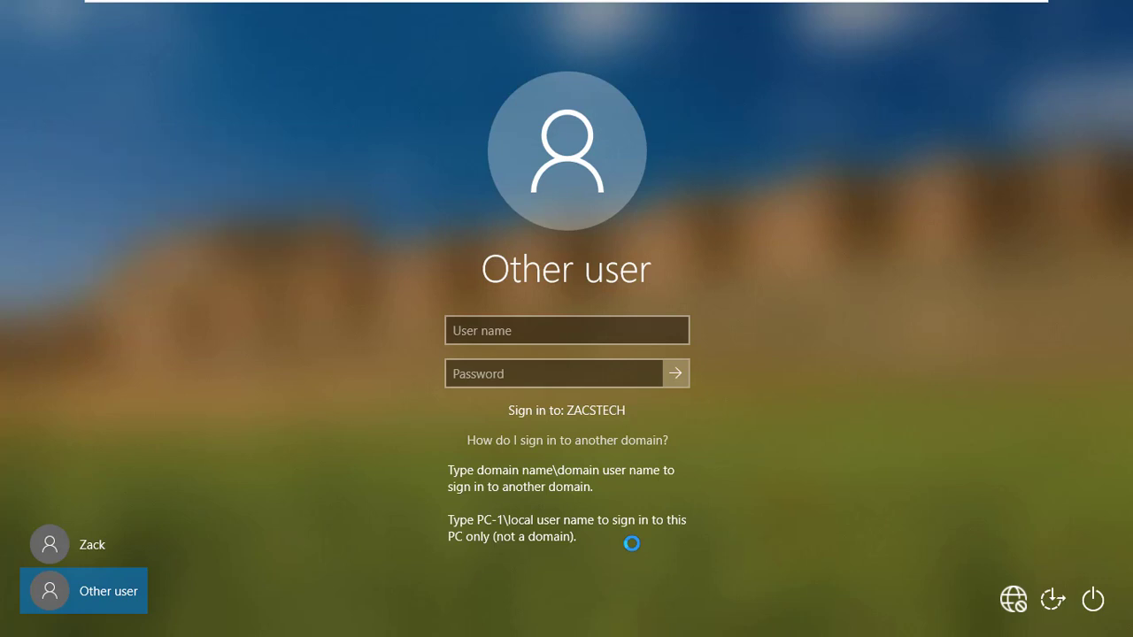
click(584, 335)
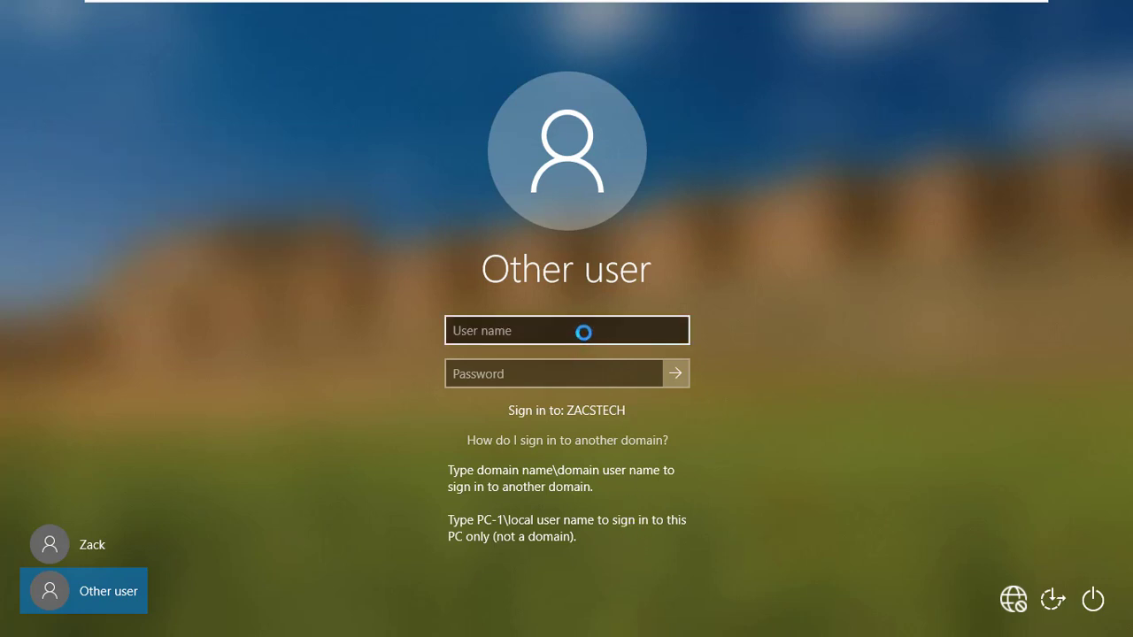
text(zac)
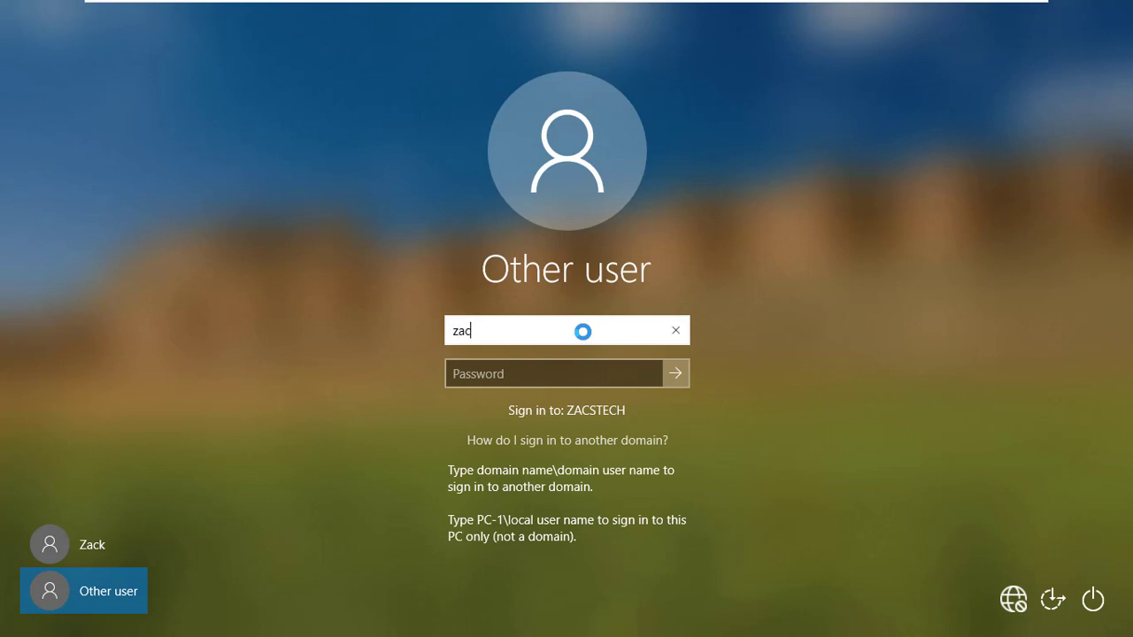
text(stech.com\)
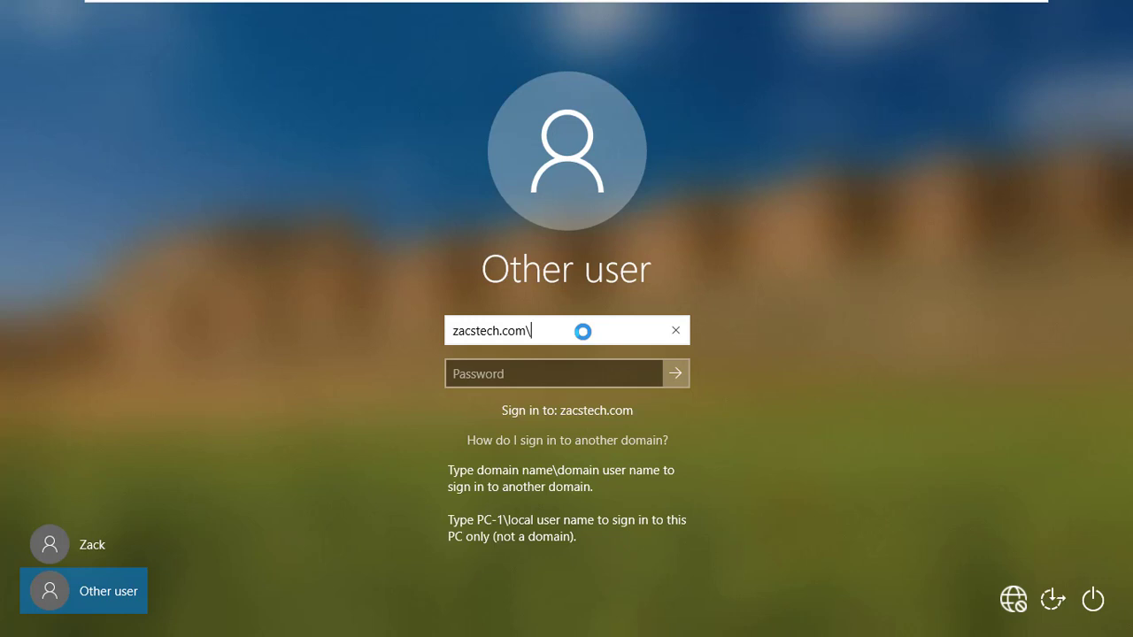
text(administrator)
click(524, 374)
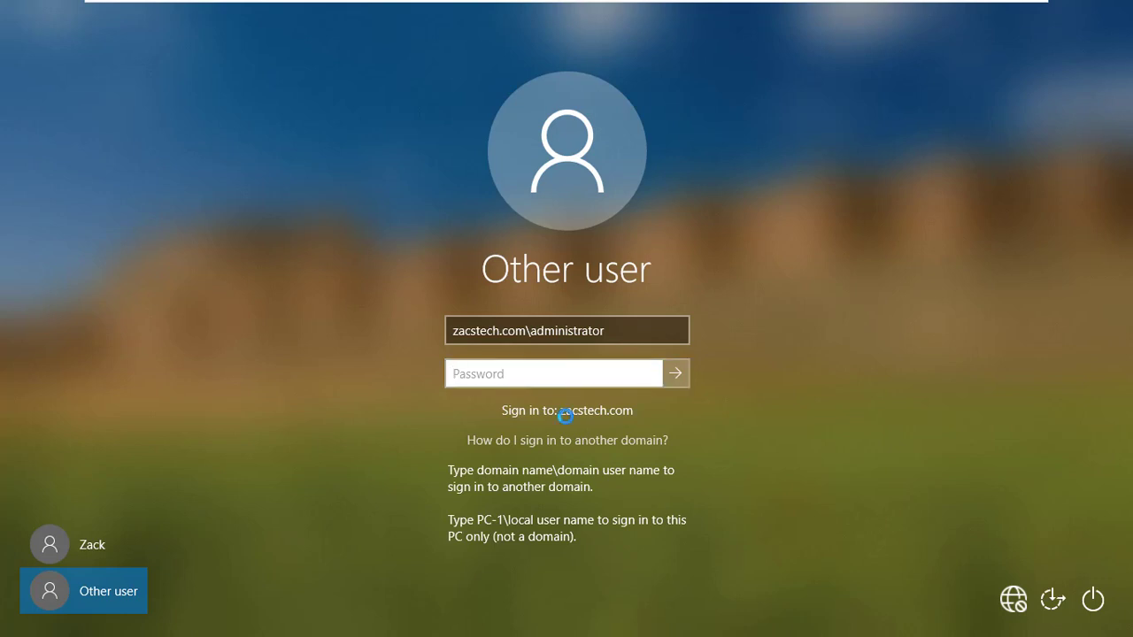
text(•••)
key(BackSpace)
key(BackSpace)
key(BackSpace)
text(••••••••••••)
key(Return)
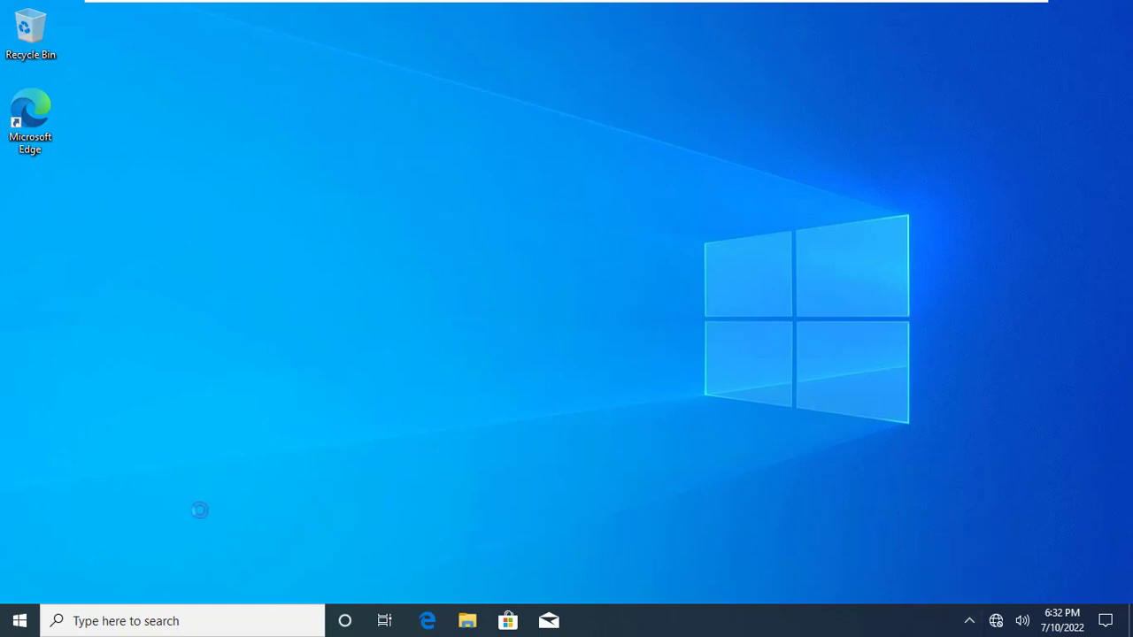
Refresh the zacstech.com Computers container and select the newly listed PC-1 computer
click(17, 617)
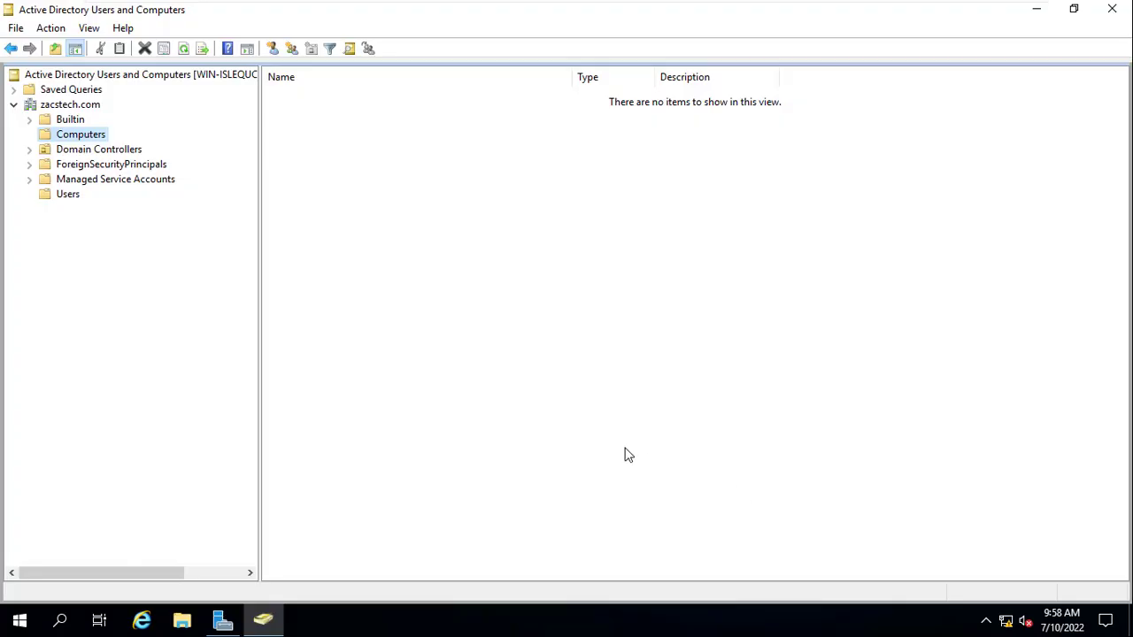
drag(260, 336, 281, 332)
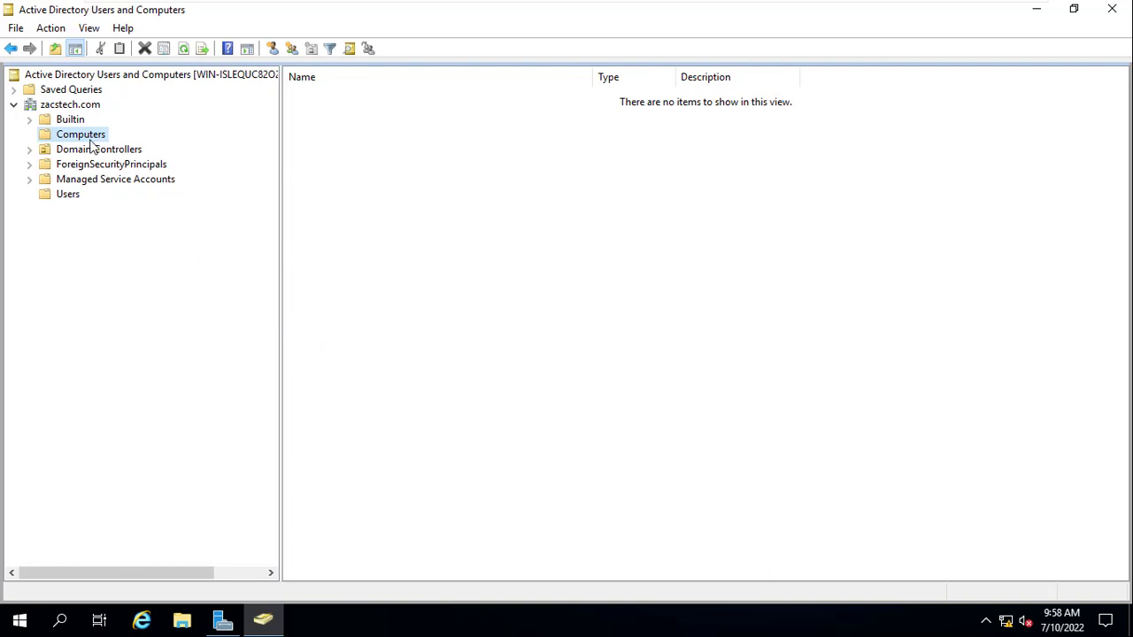
click(185, 50)
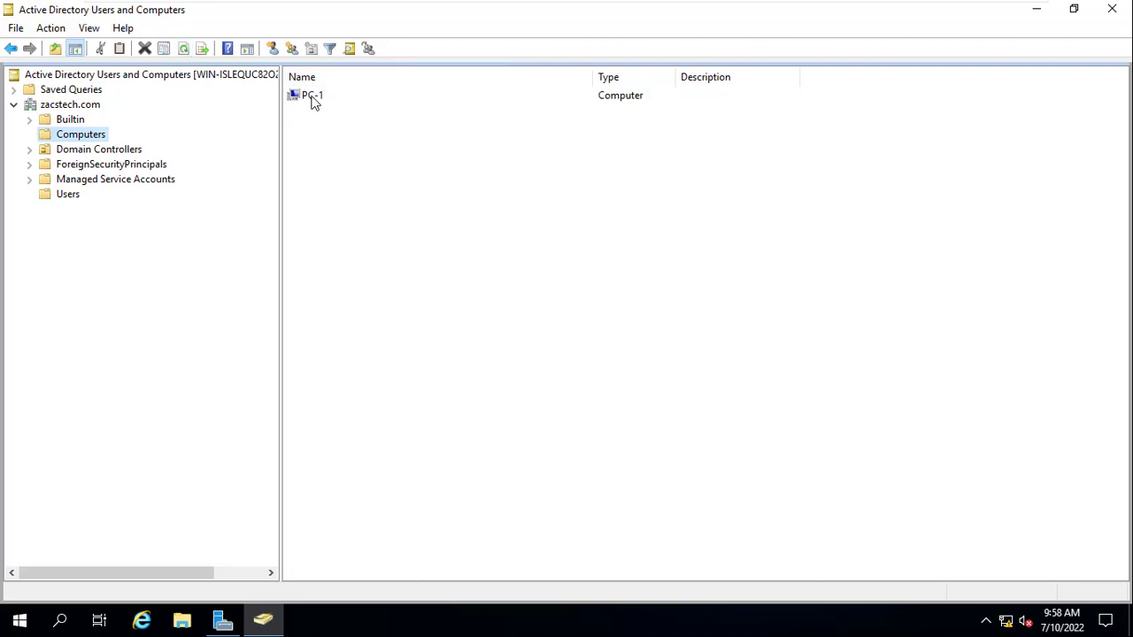
click(312, 97)
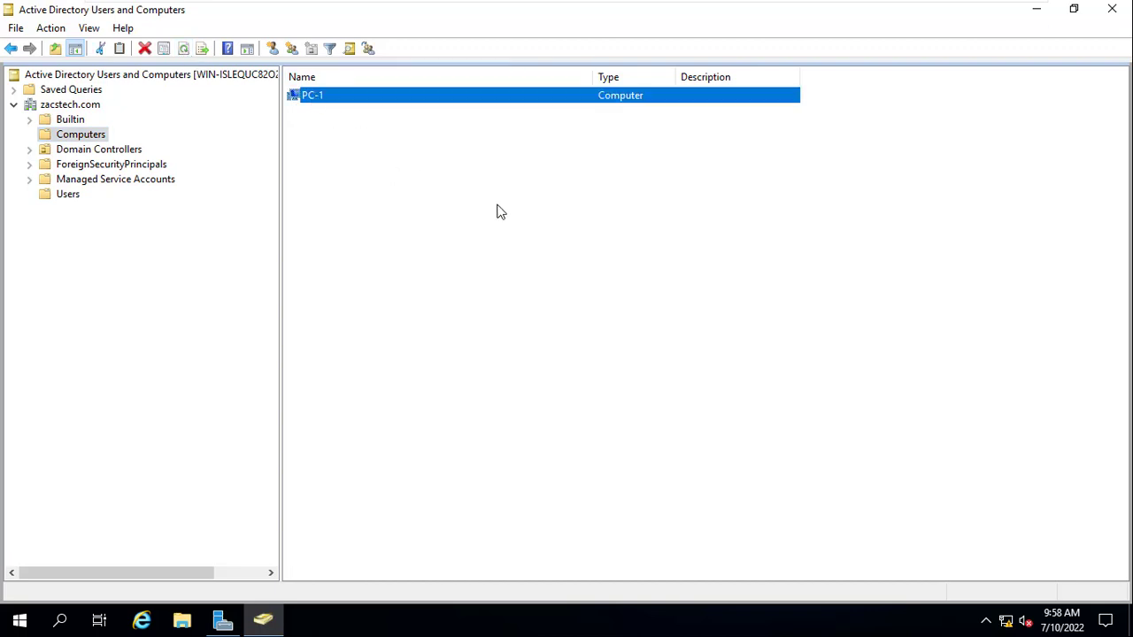